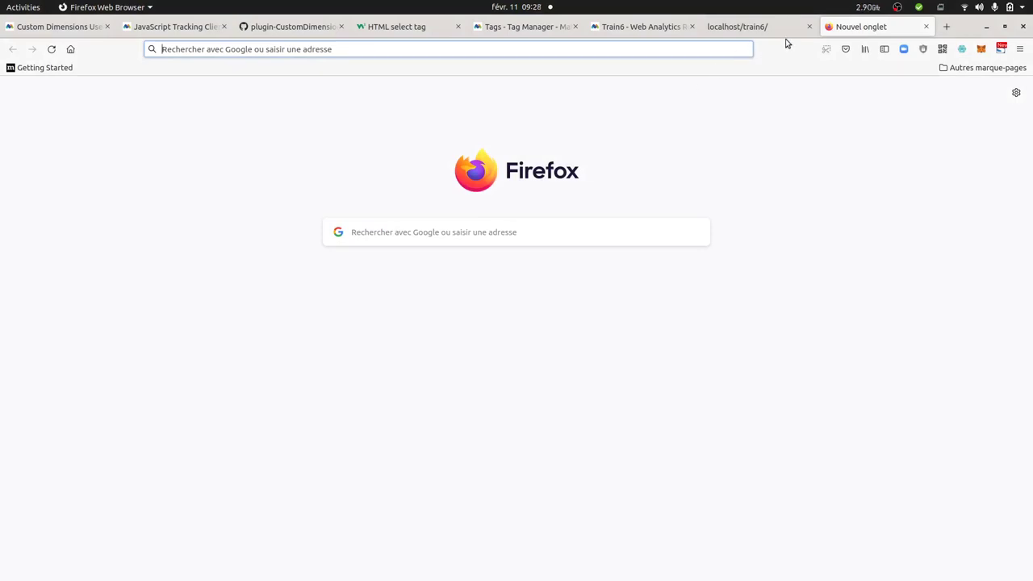
- Open the live example of the W3Schools HTML select tag and view the options in its car drop-down
left_click(416, 31)
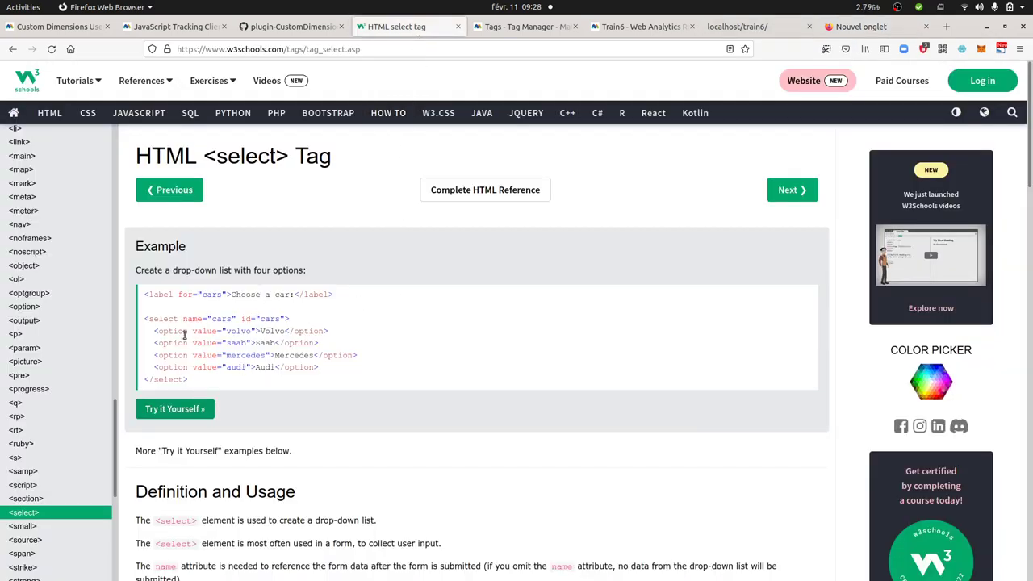
left_click(176, 409)
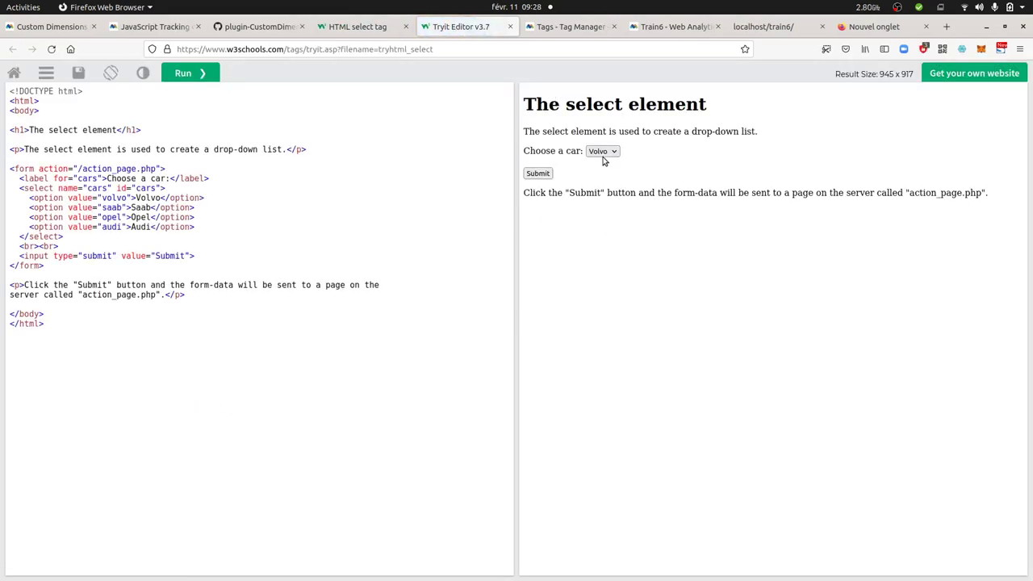
left_click(603, 154)
left_click(583, 242)
- View the source code of the localhost/train6 page and examine its gender and age select elements
left_click(771, 29)
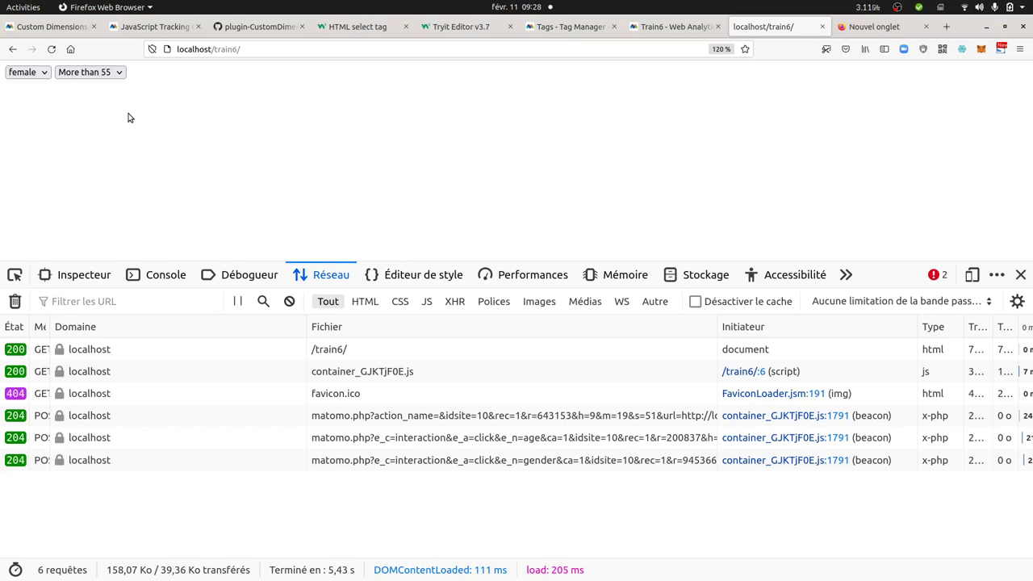
key("ctrl+u")
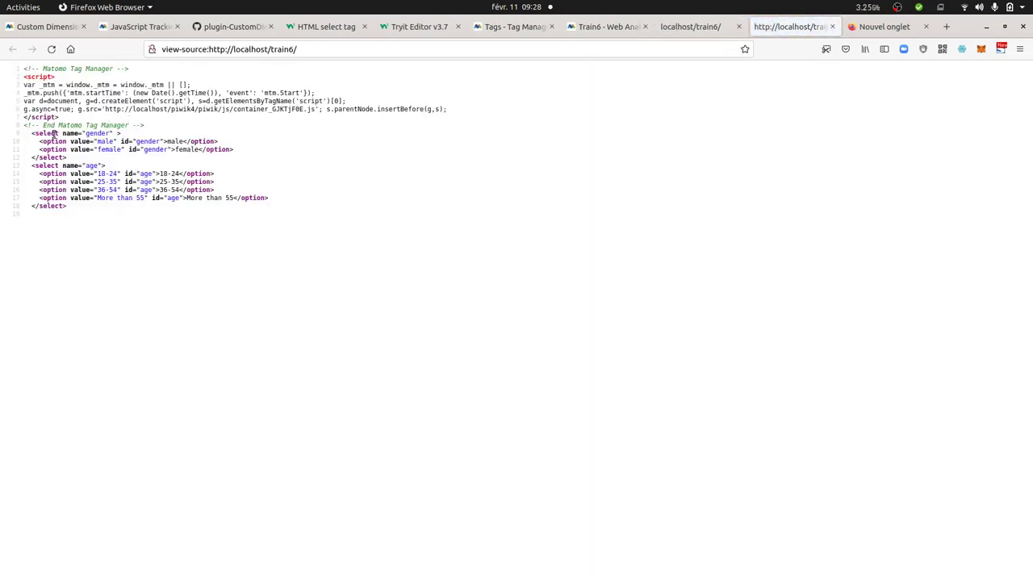
left_click_drag(35, 136, 69, 158)
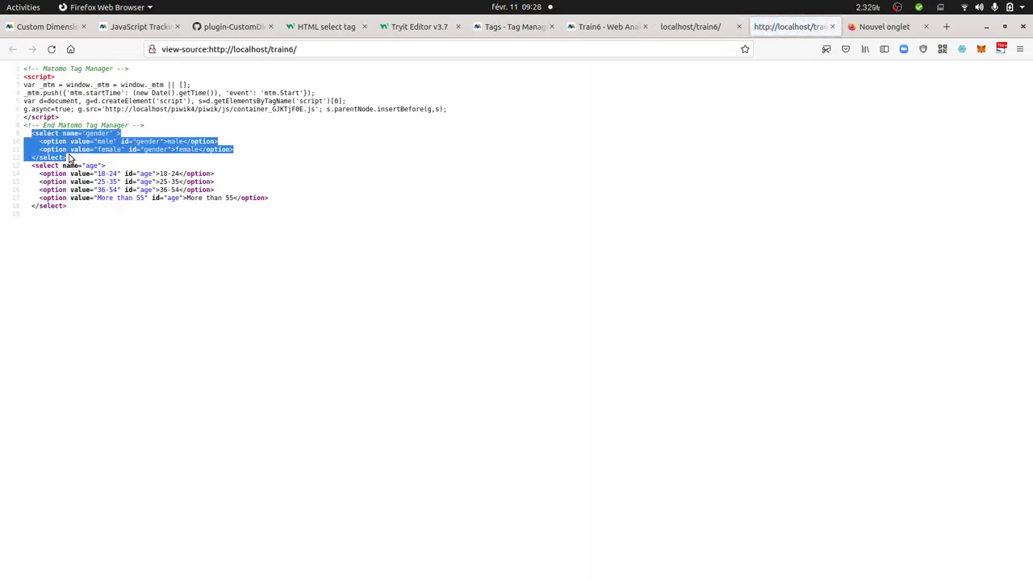
left_click(91, 167)
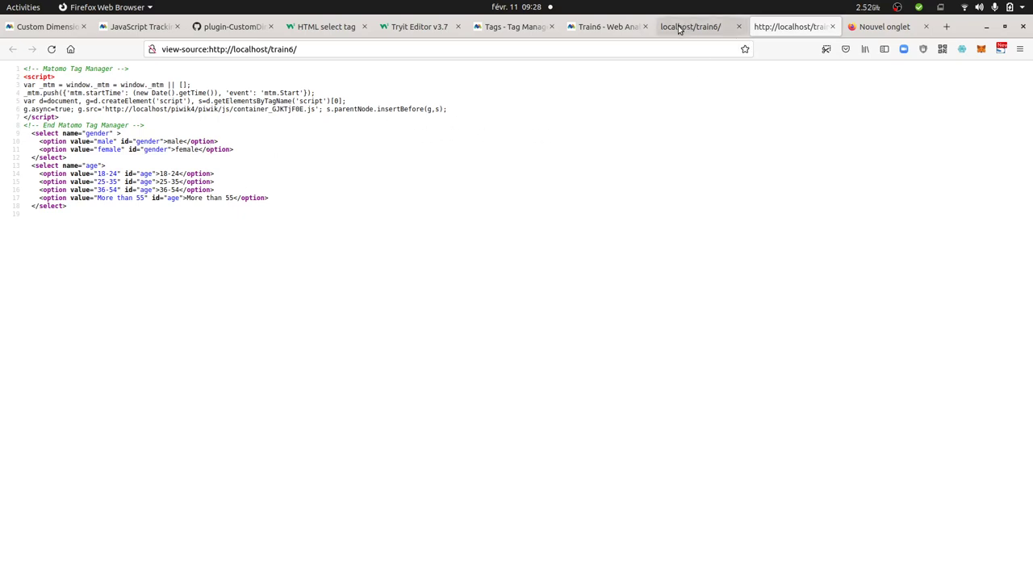
- Check the custom dimensions in the visitor profile from Train6's Visits Log, then close the profile
left_click(609, 30)
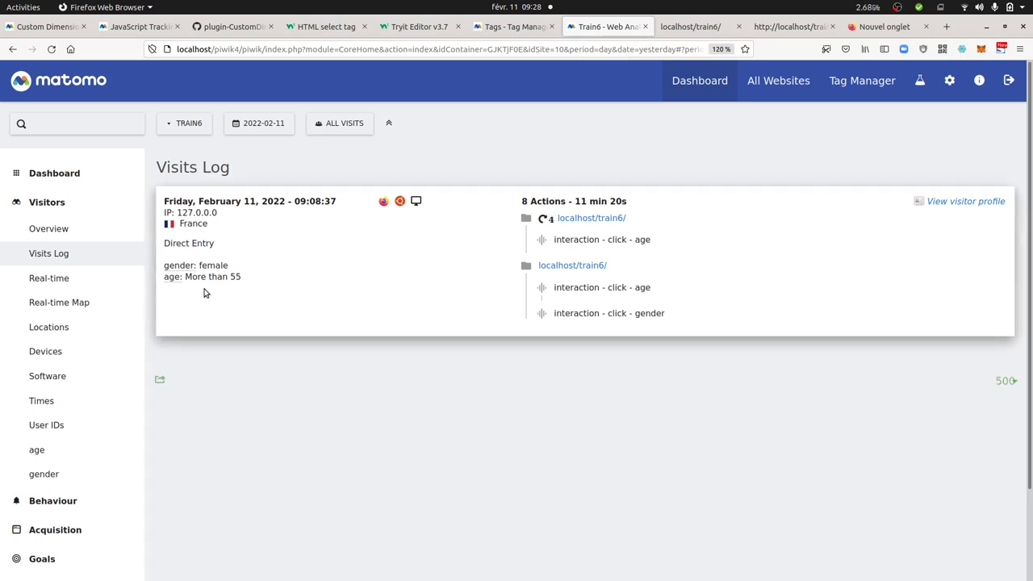
left_click(945, 204)
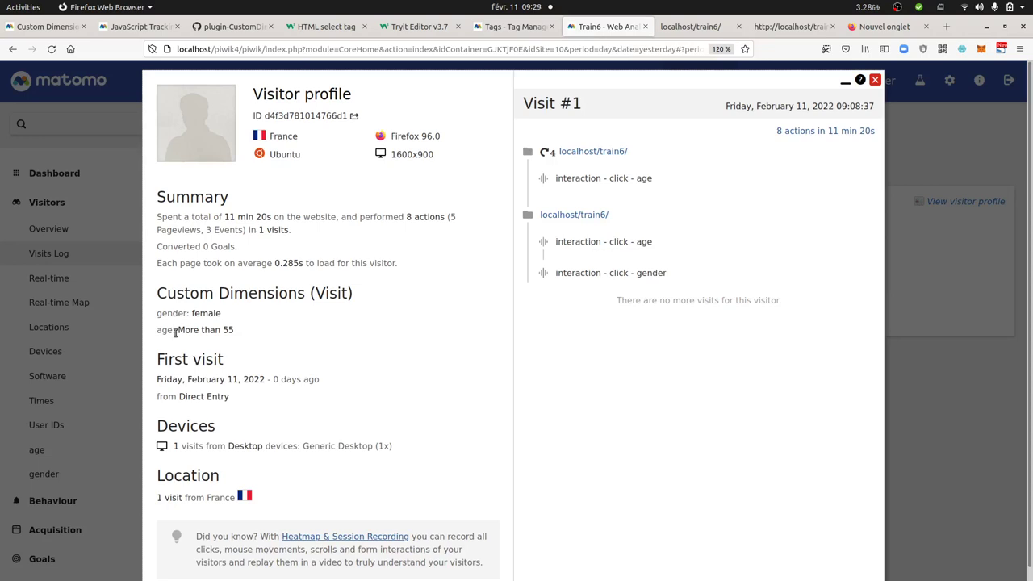
left_click(875, 81)
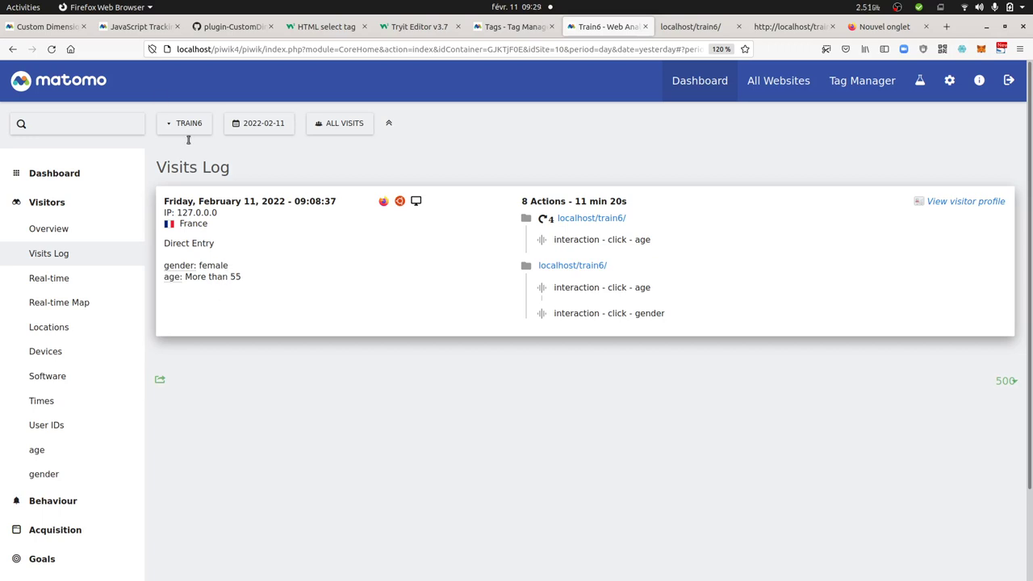
- Open the Custom Dimensions settings for the Train6 website in Matomo and review the visit dimensions
left_click(67, 29)
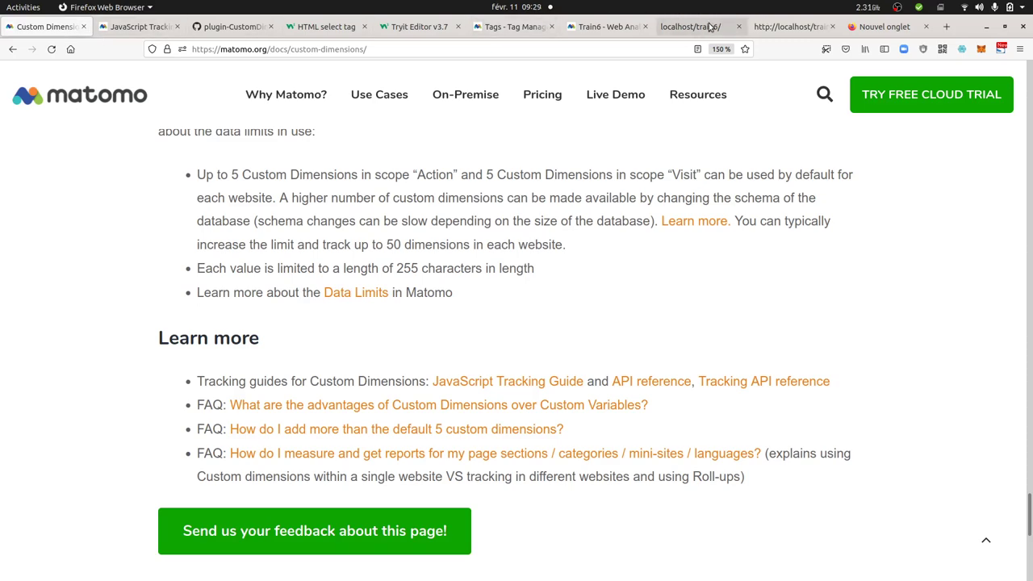
left_click(606, 26)
left_click(946, 83)
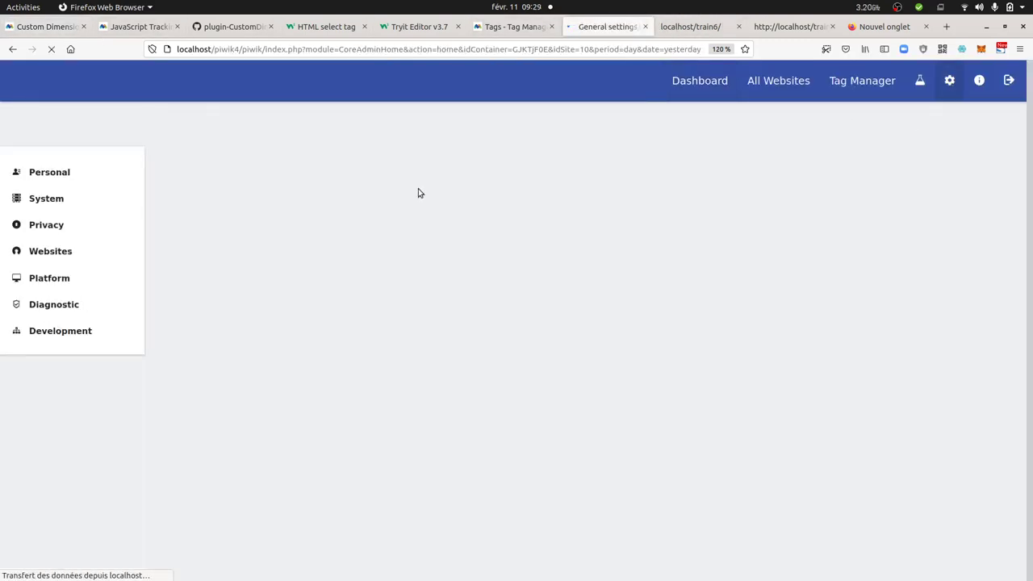
left_click(60, 246)
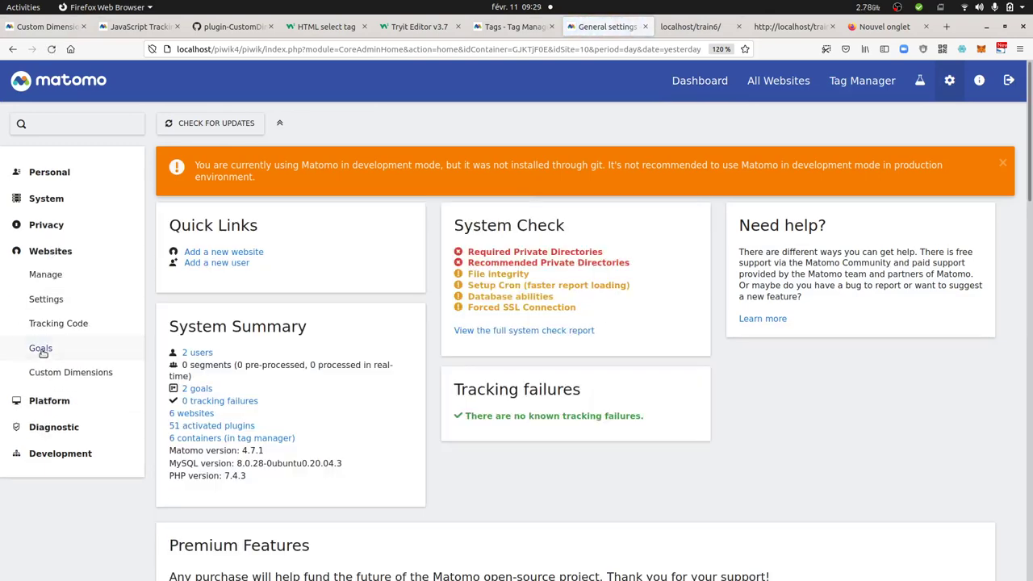
left_click(56, 375)
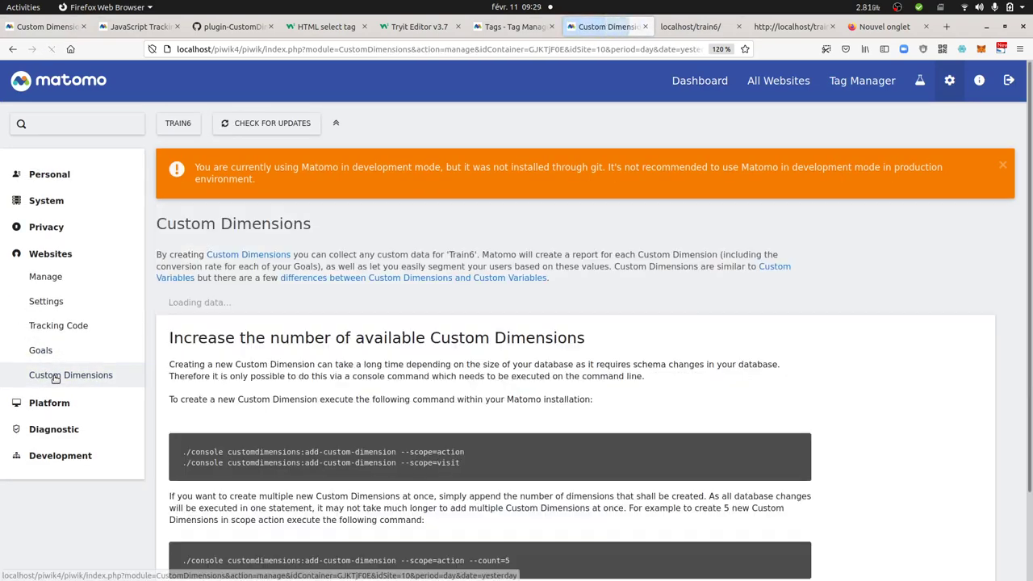
scroll(260, 313, "down", 2)
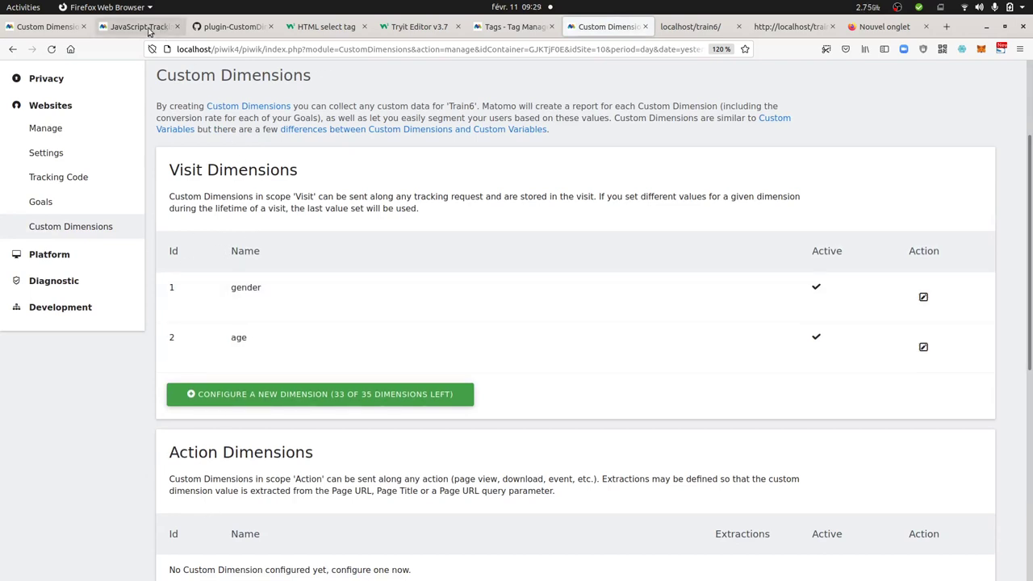
- Examine the gender tag's Custom HTML code in Tag Manager, including the trackEvent line and the custom dimension ID
left_click(500, 26)
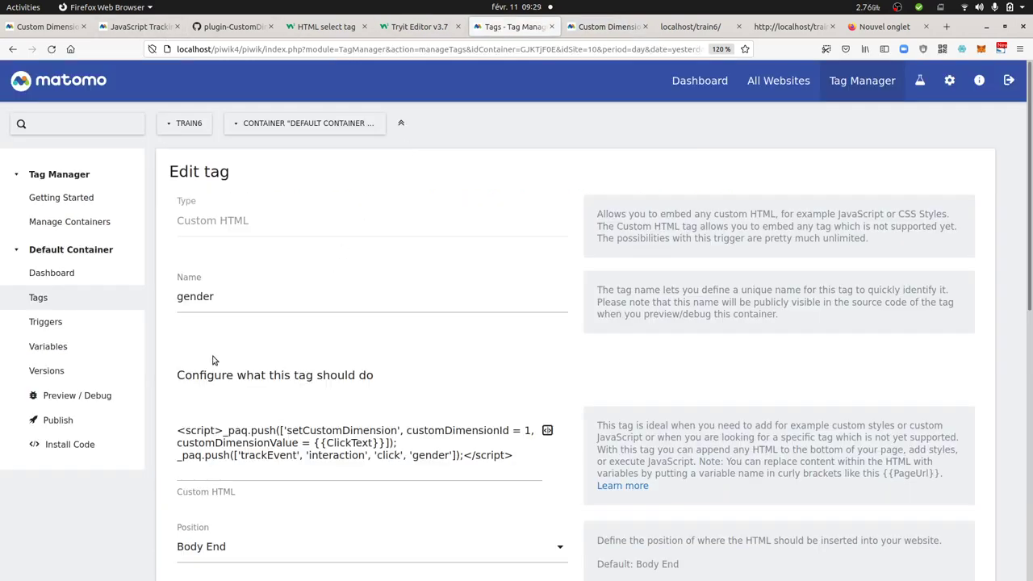
scroll(214, 360, "down", 3)
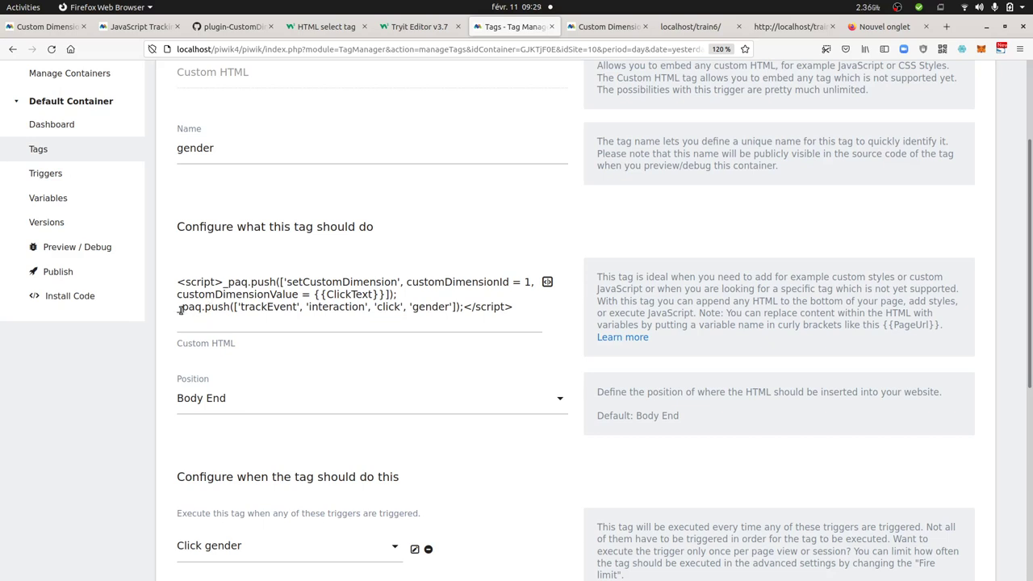
left_click_drag(178, 310, 463, 307)
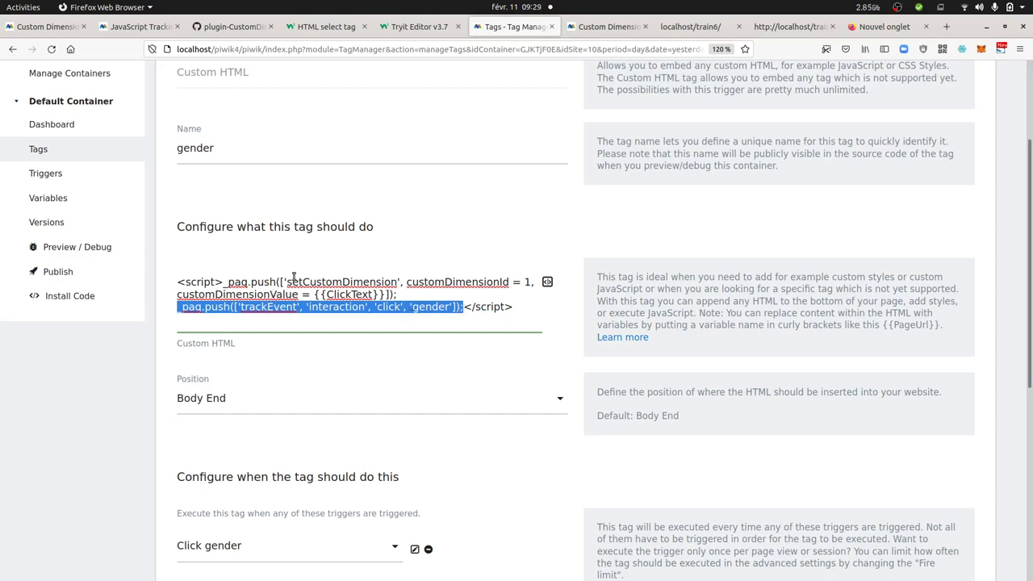
key("End")
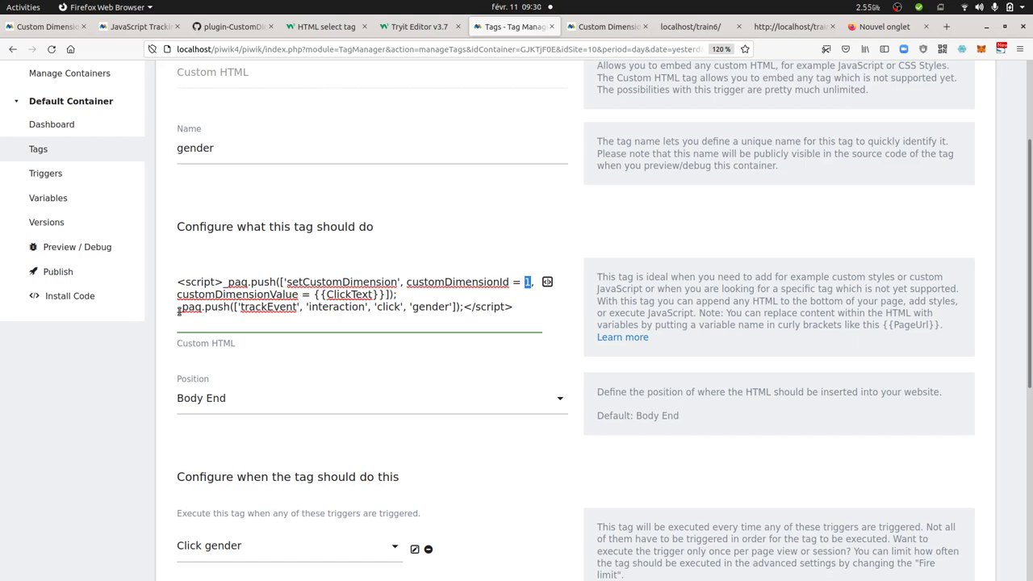
- Inspect the conditions of the gender tag's Click gender trigger, then close the trigger without changes
scroll(294, 303, "down", 5)
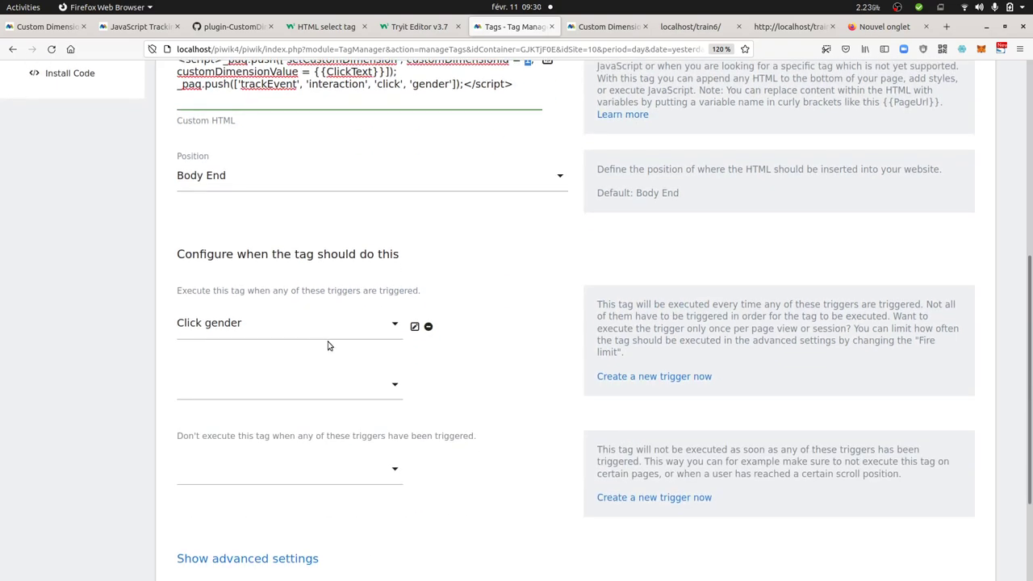
left_click(414, 326)
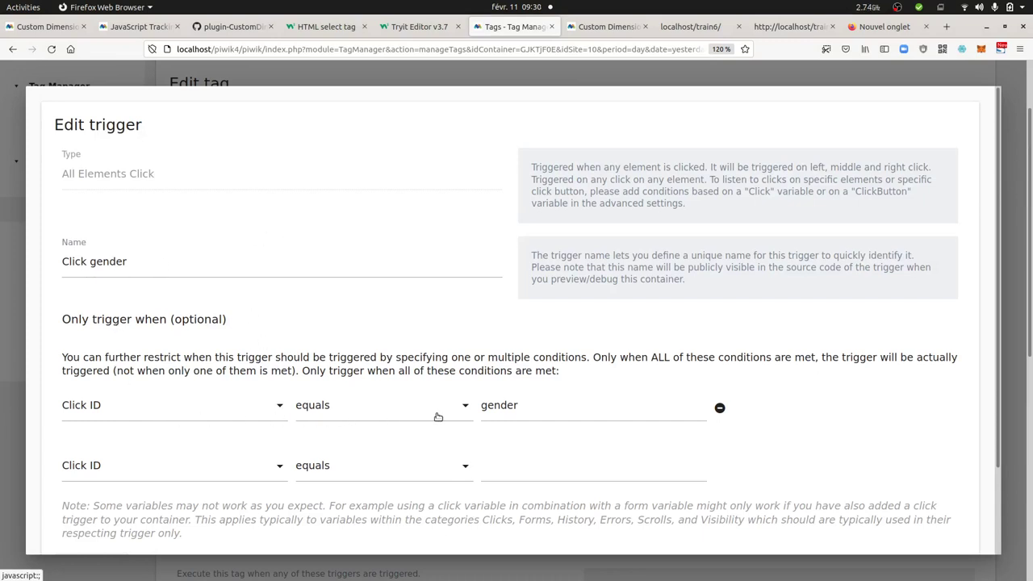
left_click(346, 84)
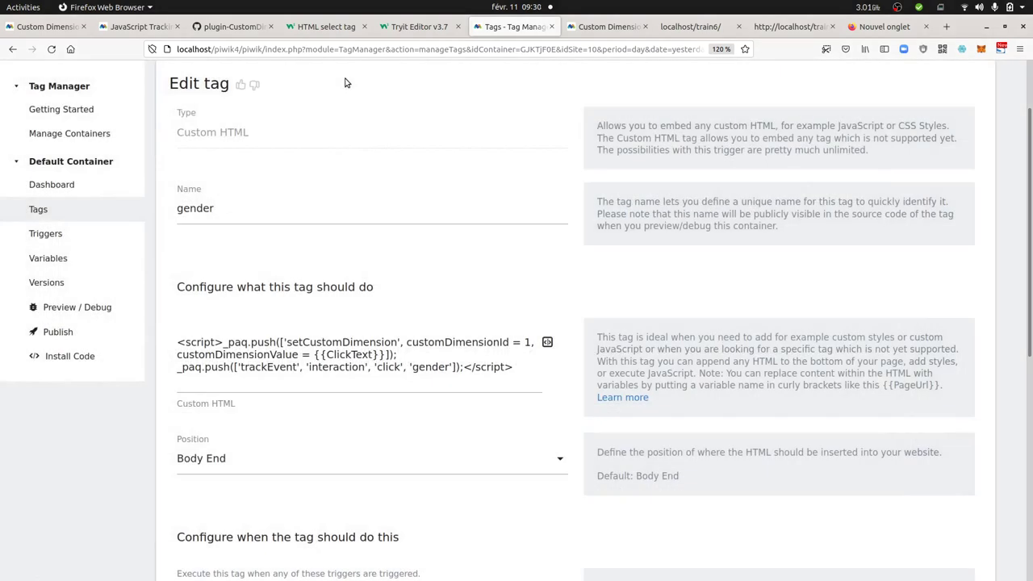
- Choose male in the gender drop-down on the localhost/train6 page
left_click(713, 32)
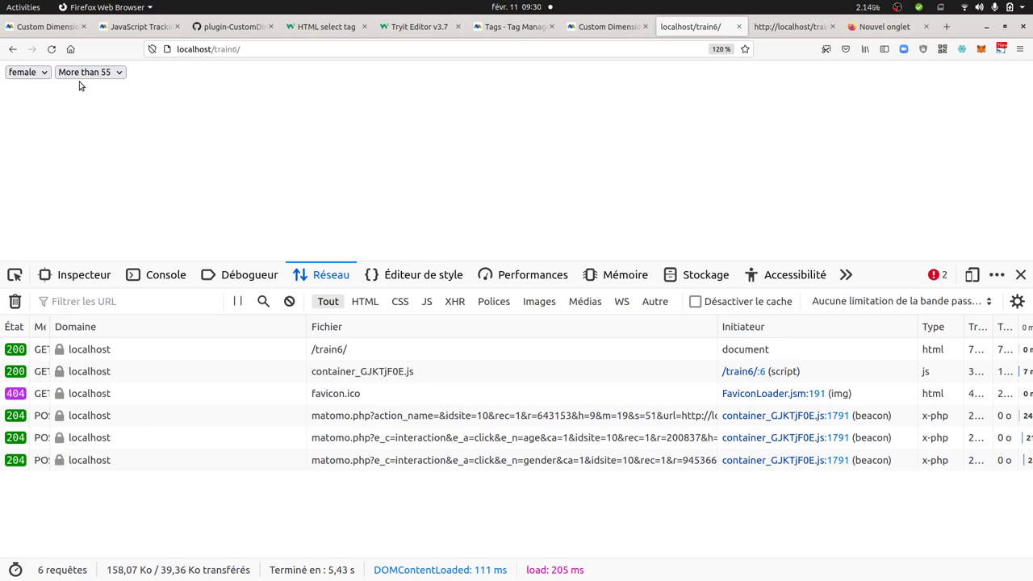
left_click(38, 72)
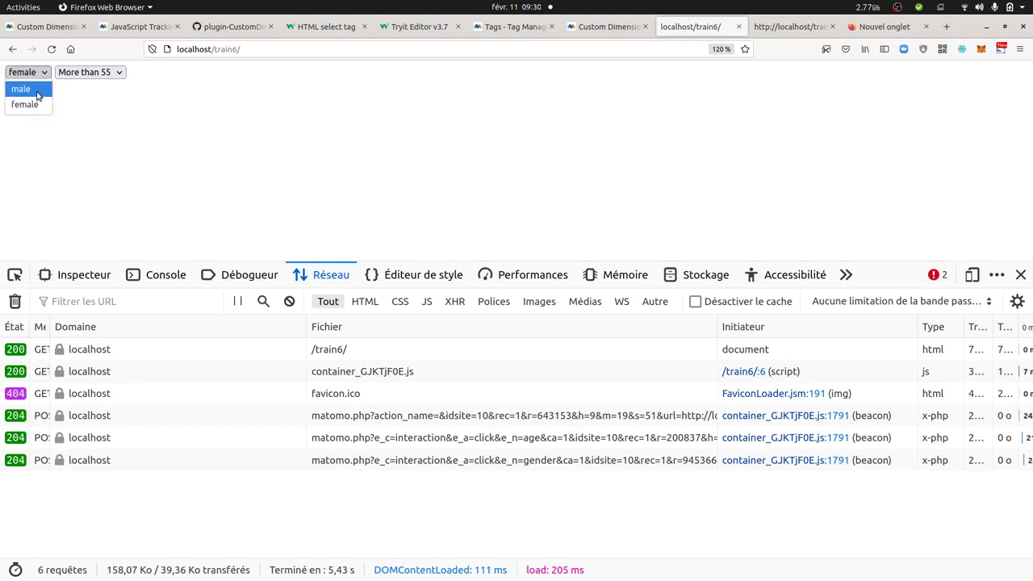
left_click(37, 96)
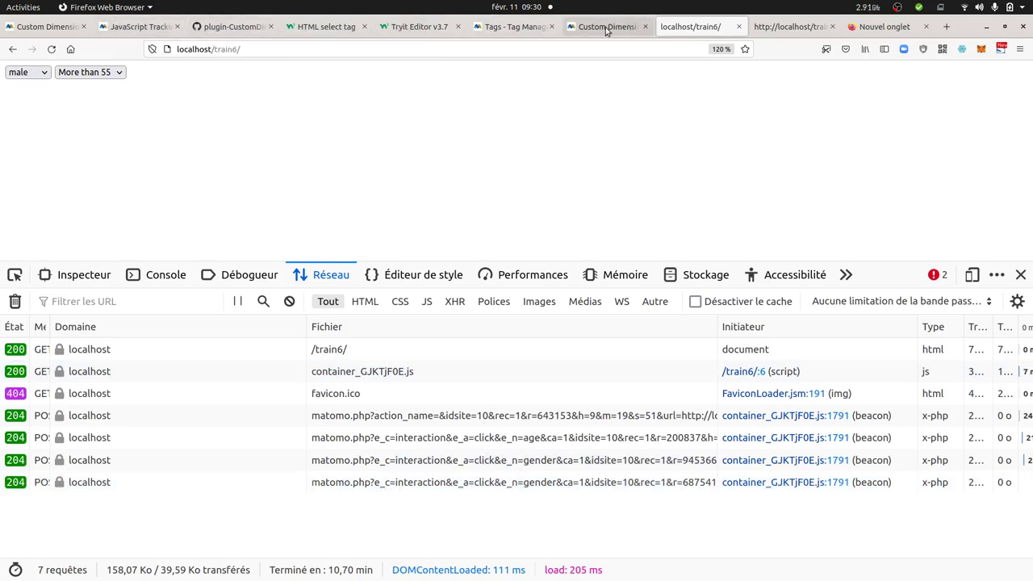
- Open the Matomo dashboard in a new tab and display Train6's Visits Log for 2022-02-11
left_click(485, 27)
left_click(597, 36)
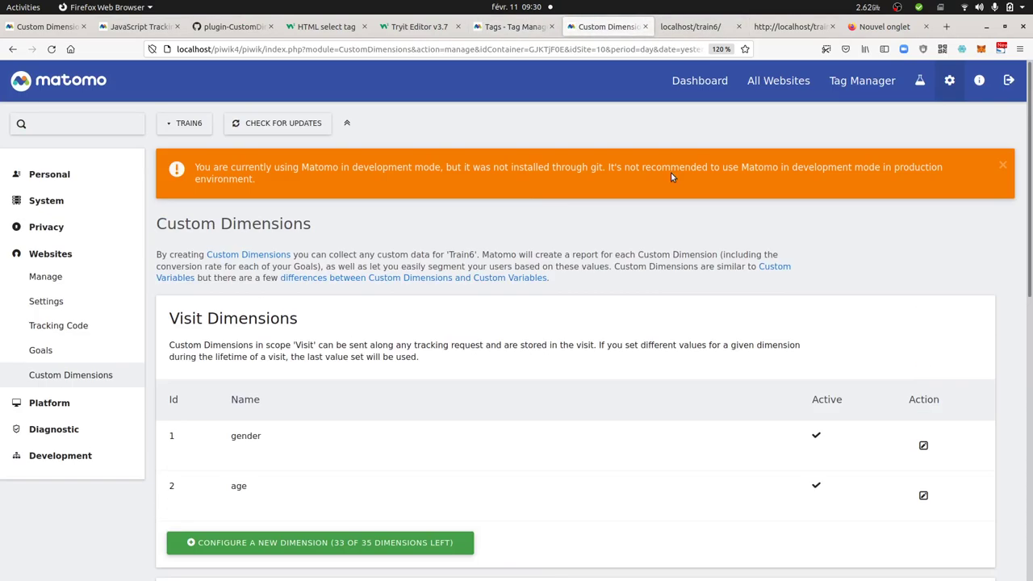
scroll(614, 161, "up", 3)
right_click(702, 95)
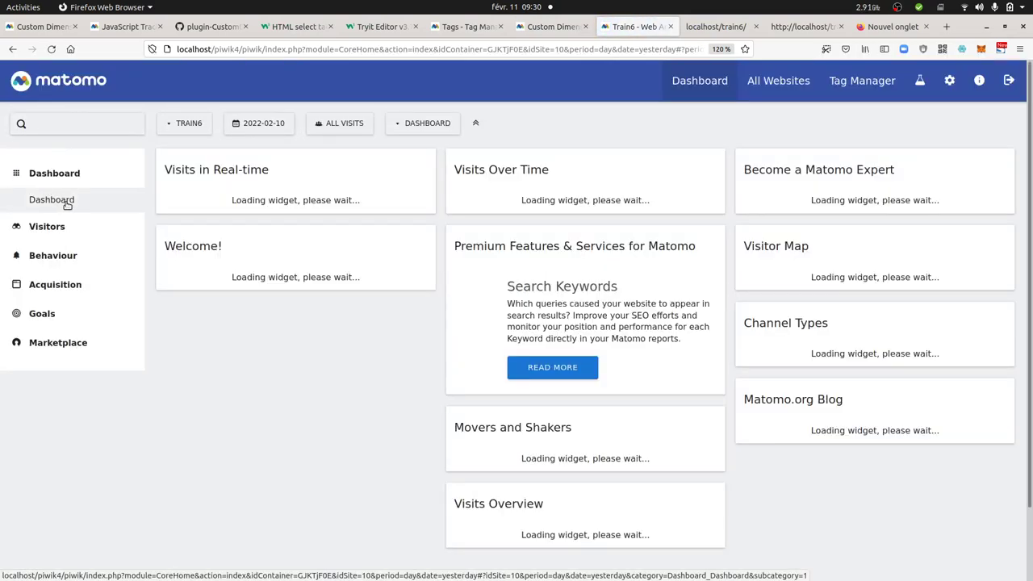
left_click(76, 227)
left_click(71, 253)
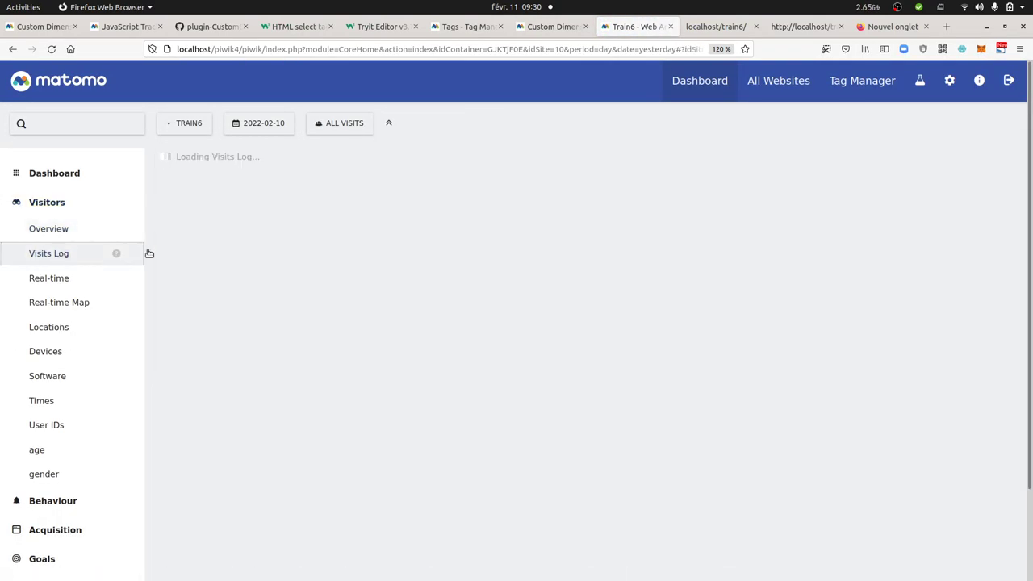
left_click(261, 123)
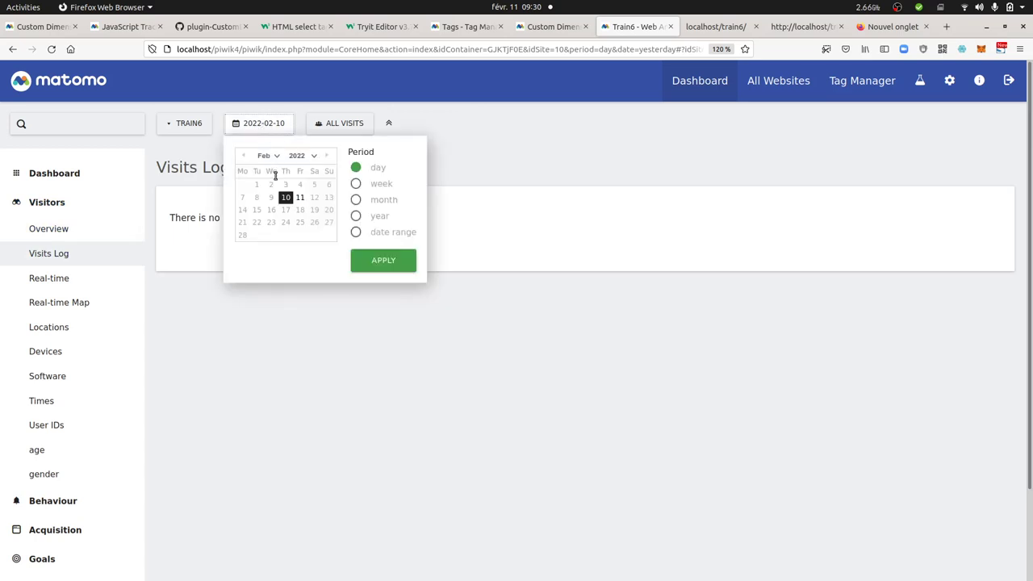
left_click(295, 199)
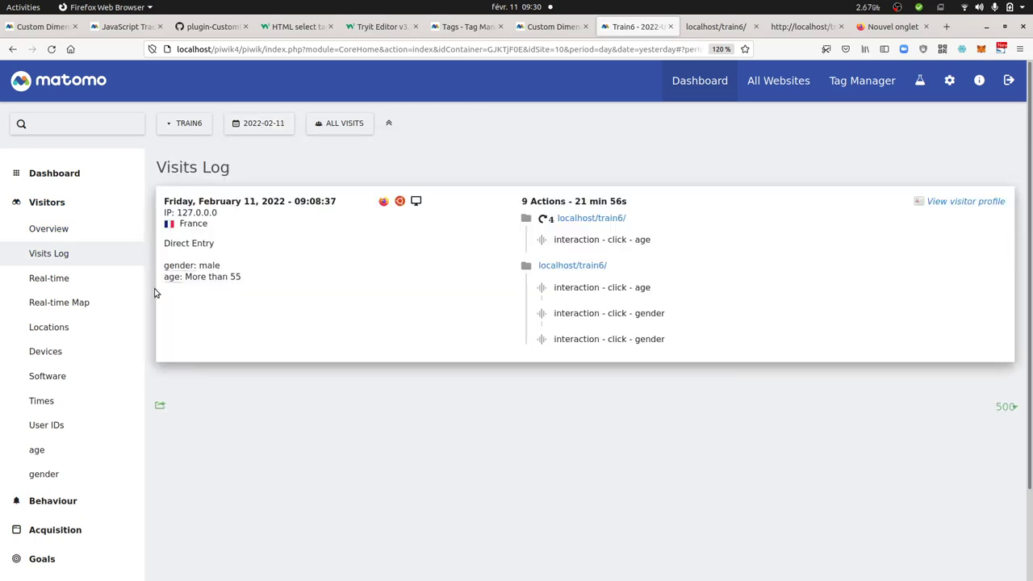
- Choose 36-54 in the age drop-down on the localhost/train6 page
left_click(700, 26)
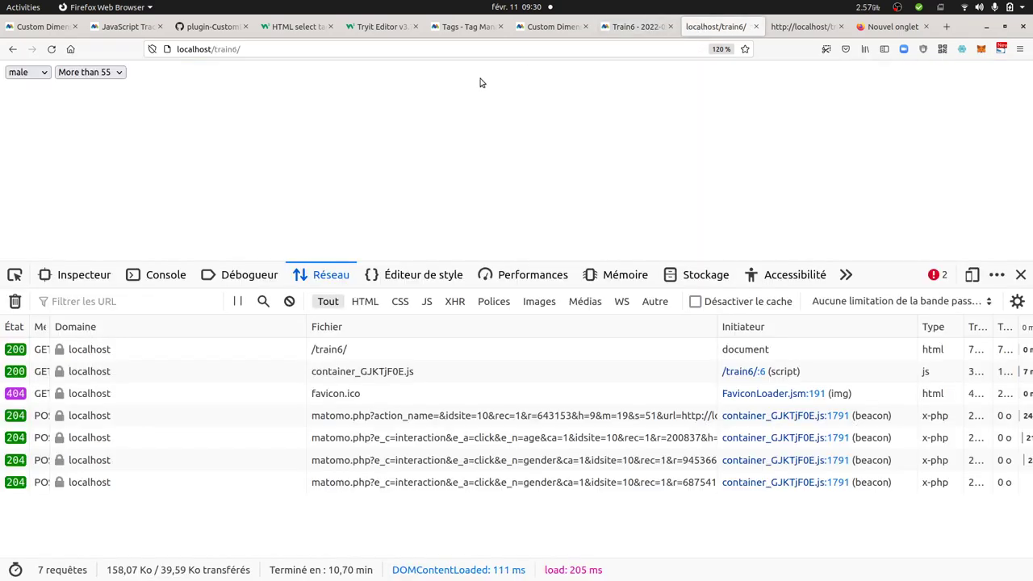
left_click(89, 73)
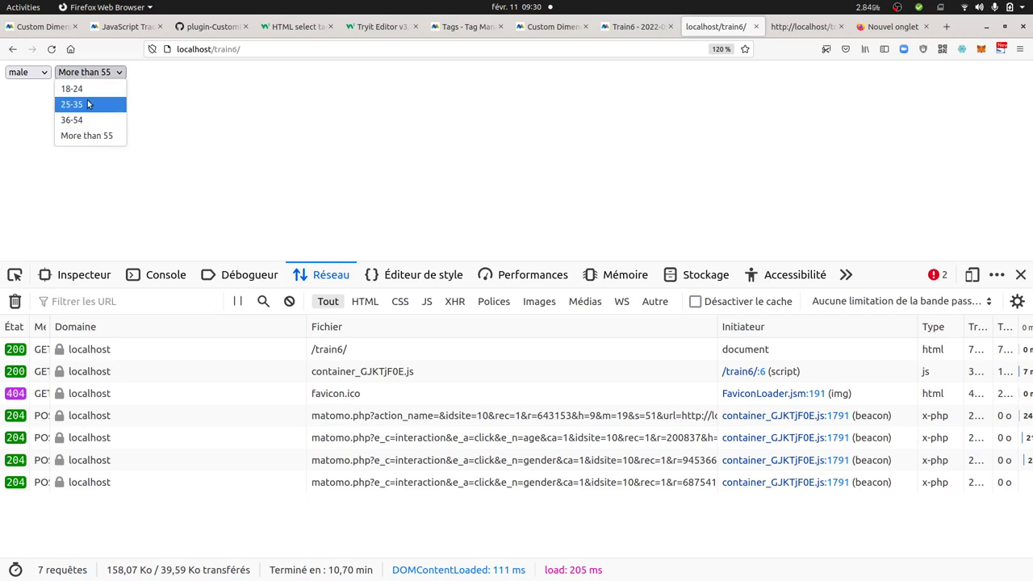
left_click(83, 119)
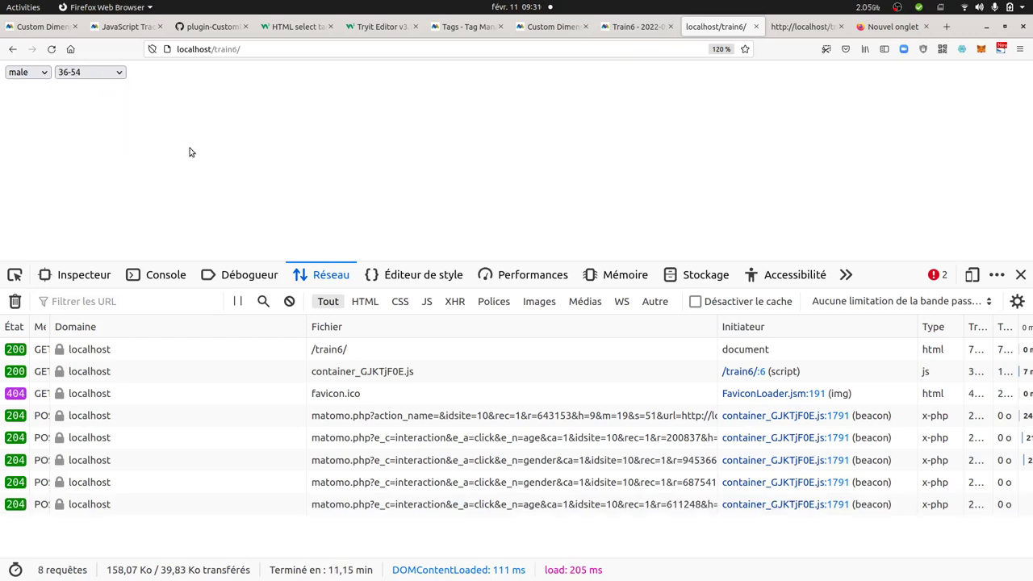
- Reload Train6's Visits Log and check the visit's gender and age dimension values
left_click(568, 29)
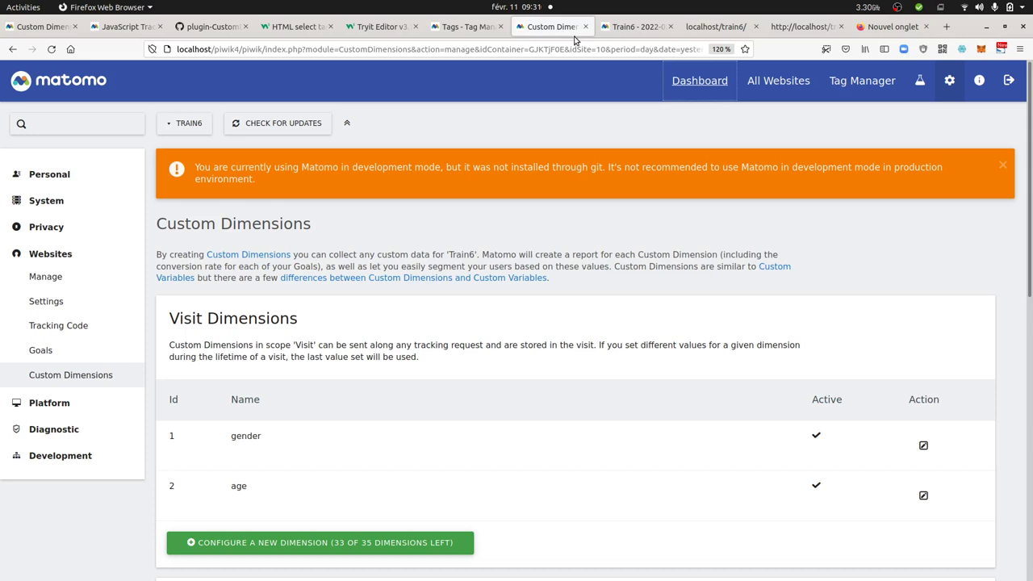
left_click(636, 28)
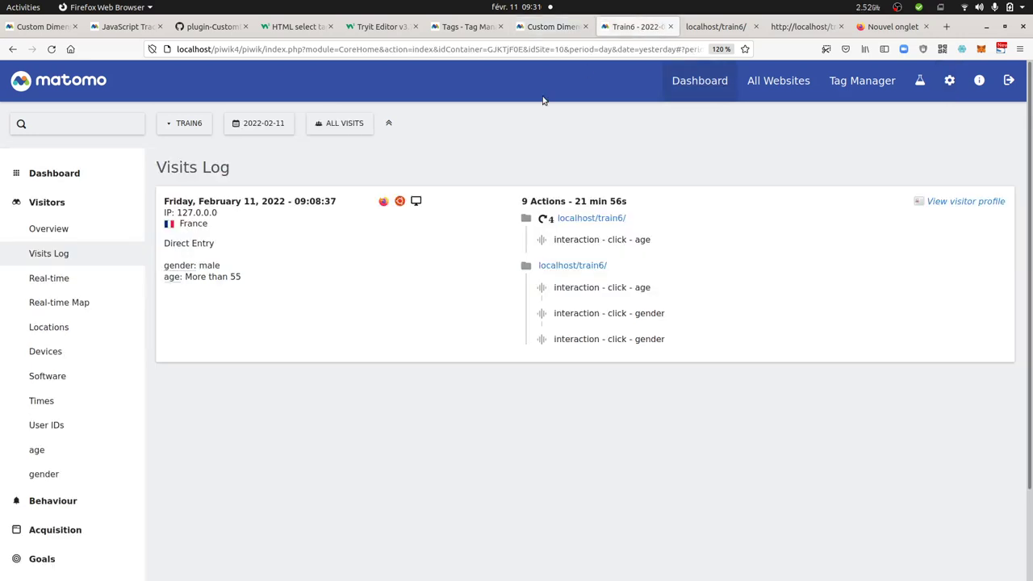
key("F5")
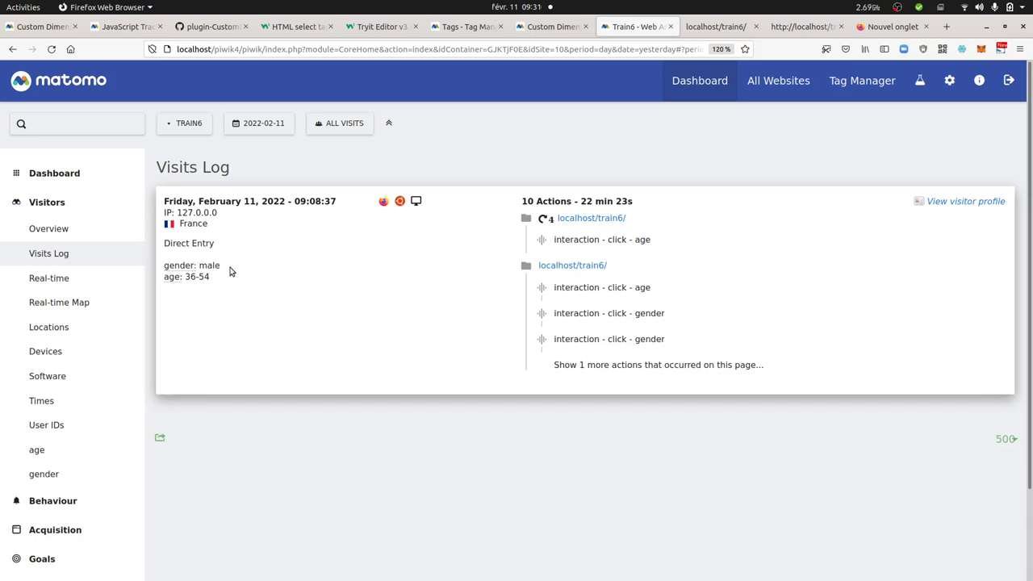
- Open Train6's age report for visitors, display it as a pie chart, and check the 36-54 slice's share of visits
left_click(51, 452)
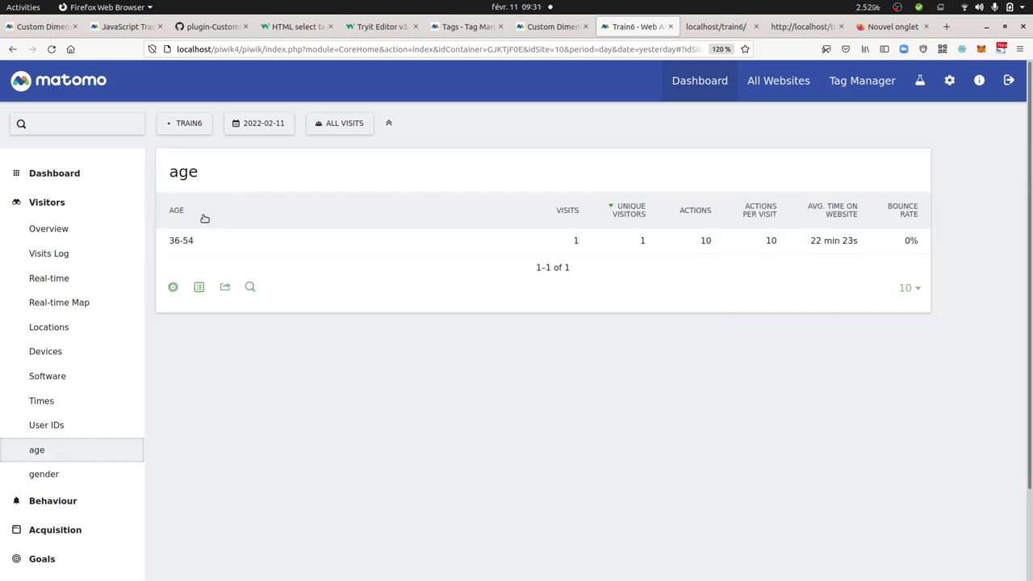
left_click(202, 287)
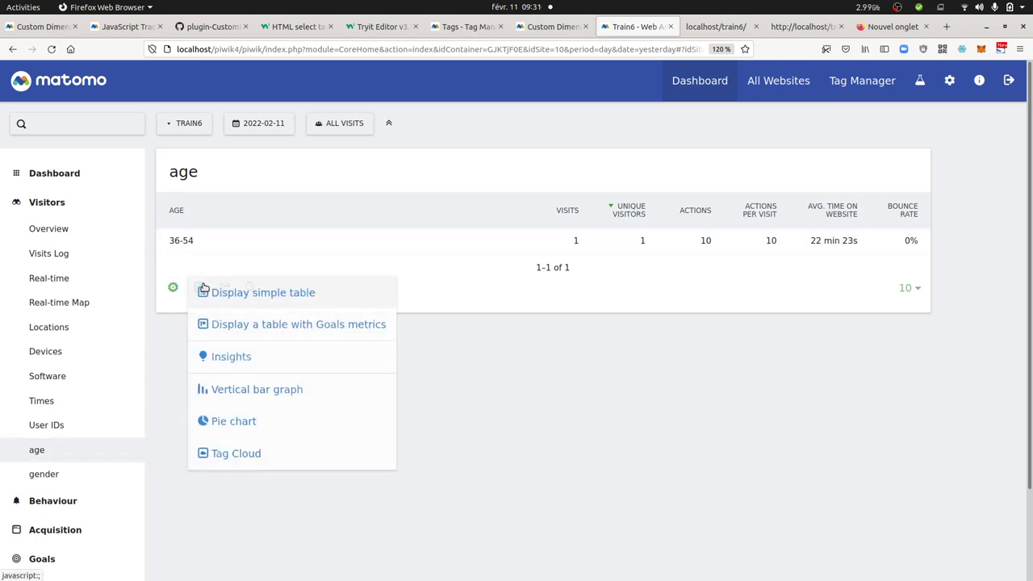
left_click(214, 421)
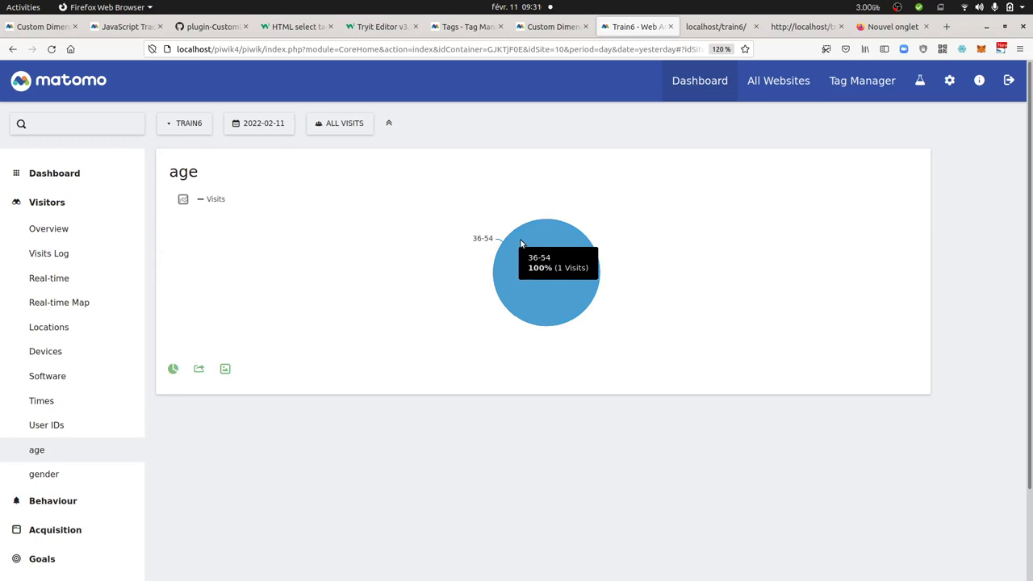
mouse_move(535, 238)
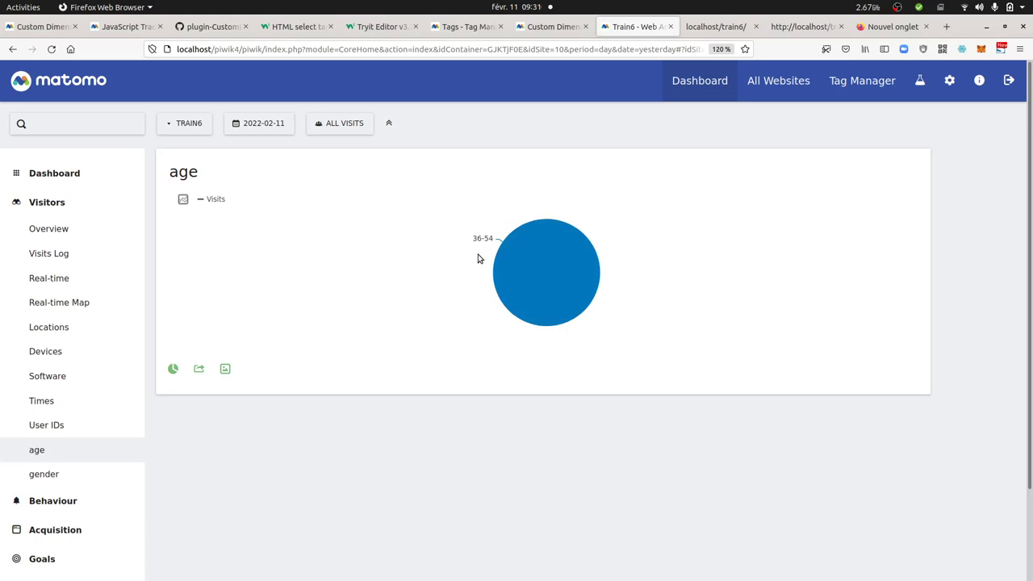
- Examine the age drop-down's options on the localhost/train6 page against Matomo's age pie chart, leaving the 36-54 selection in place
left_click(704, 29)
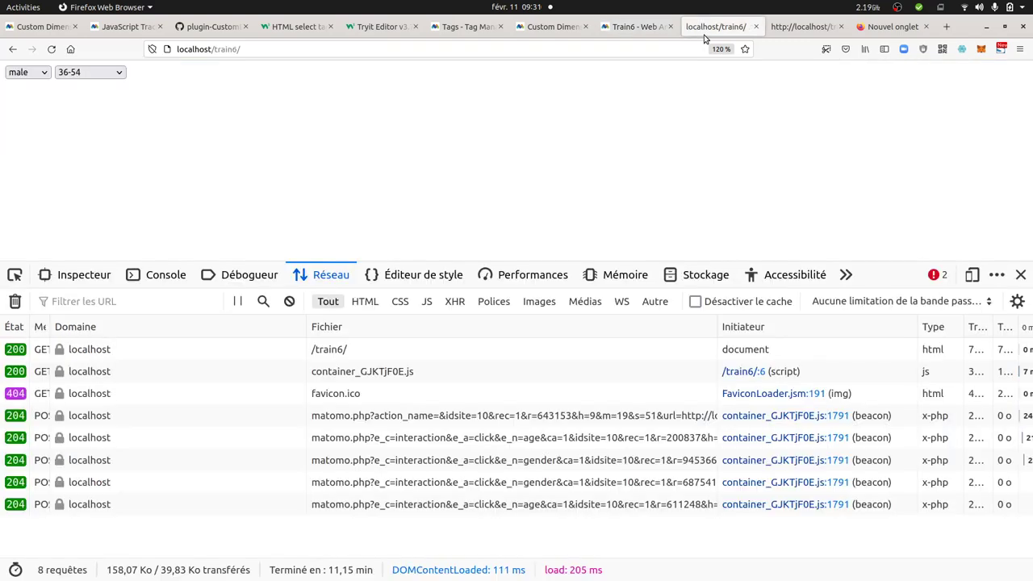
left_click(80, 72)
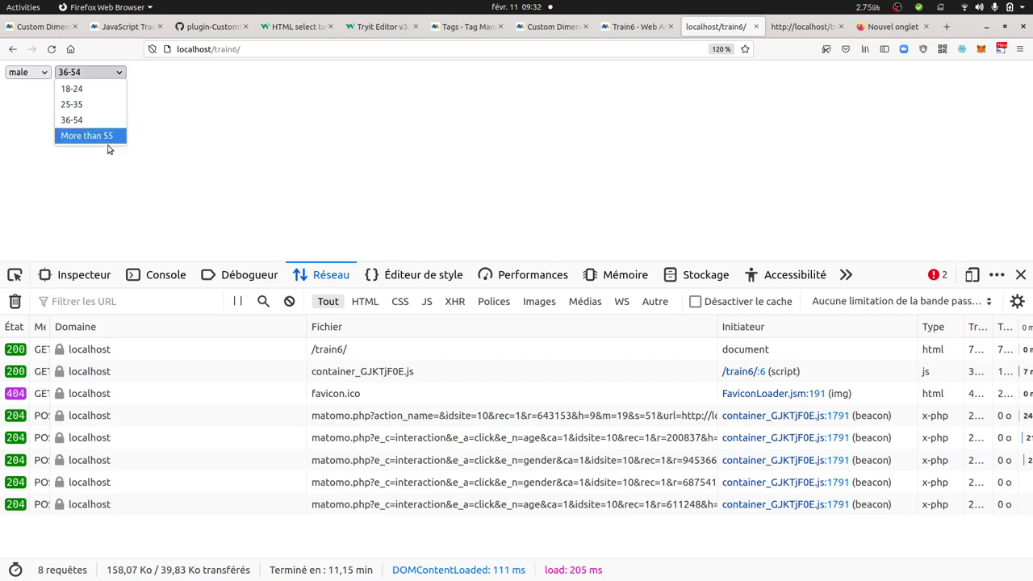
left_click(207, 144)
left_click(638, 27)
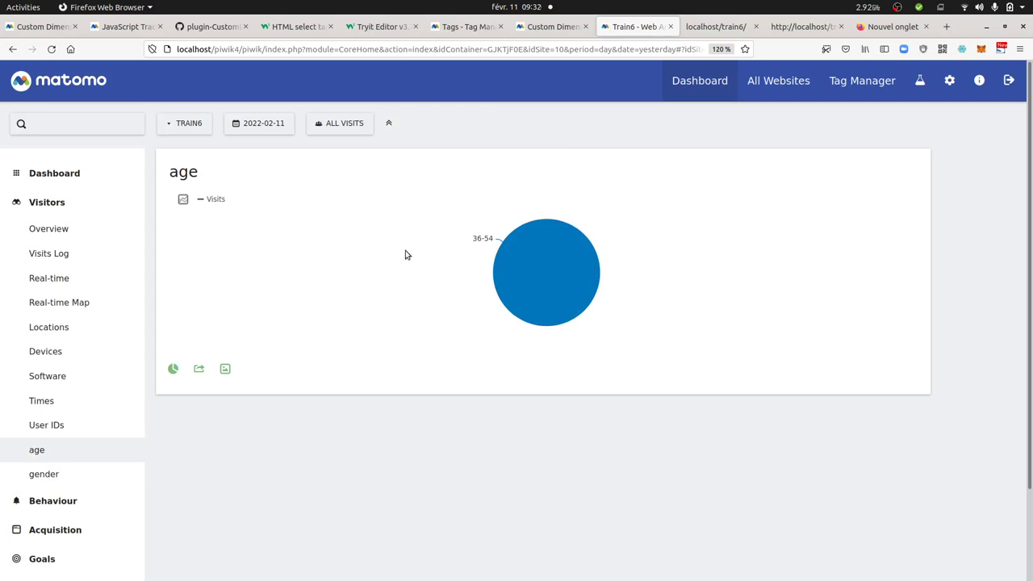
left_click(715, 29)
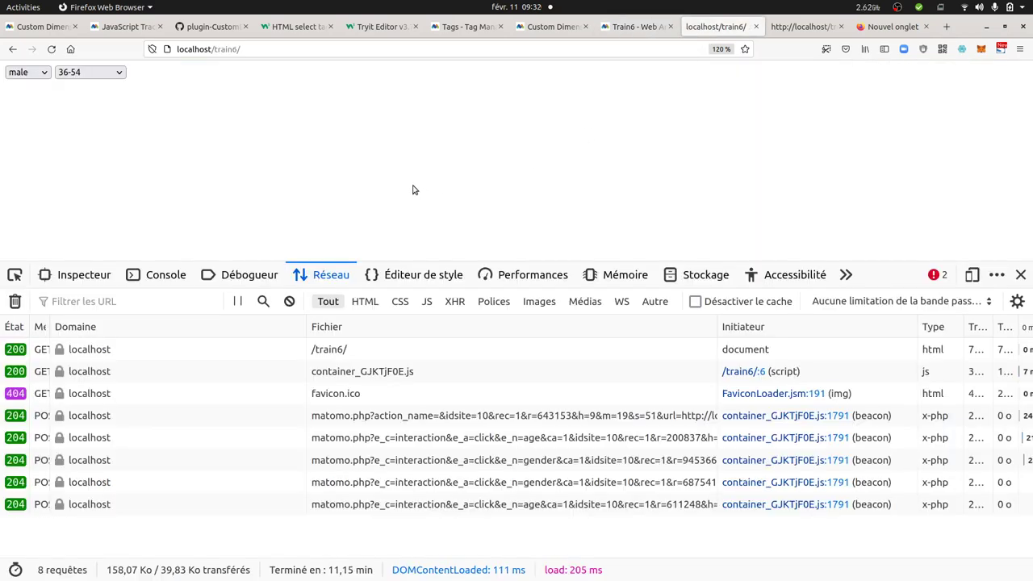